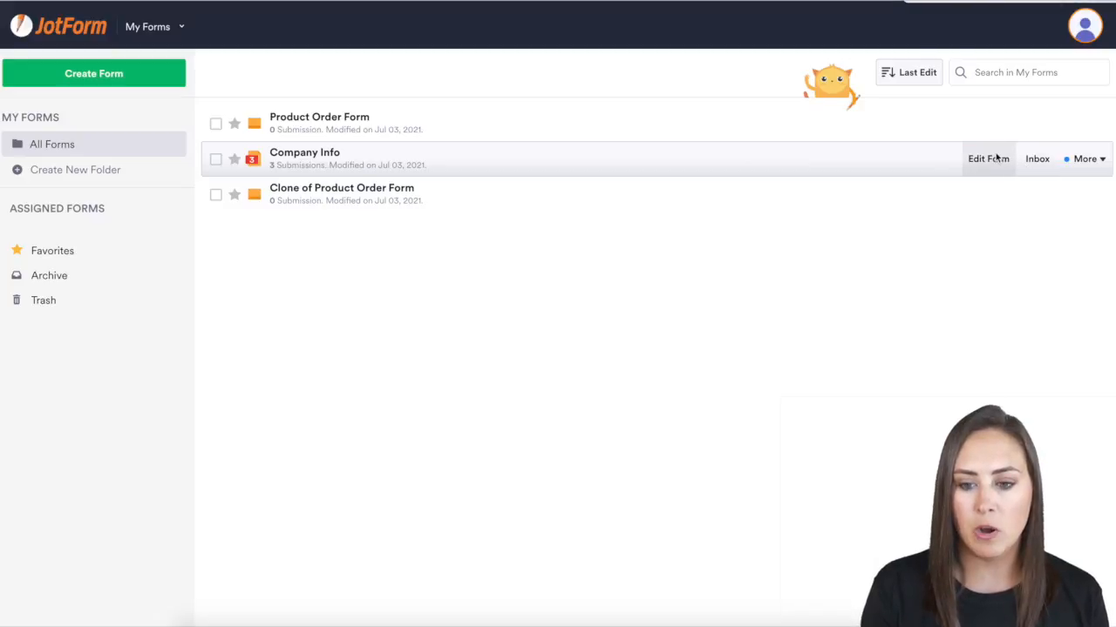
- Open the Company Info form in the Form Builder for editing
click(987, 160)
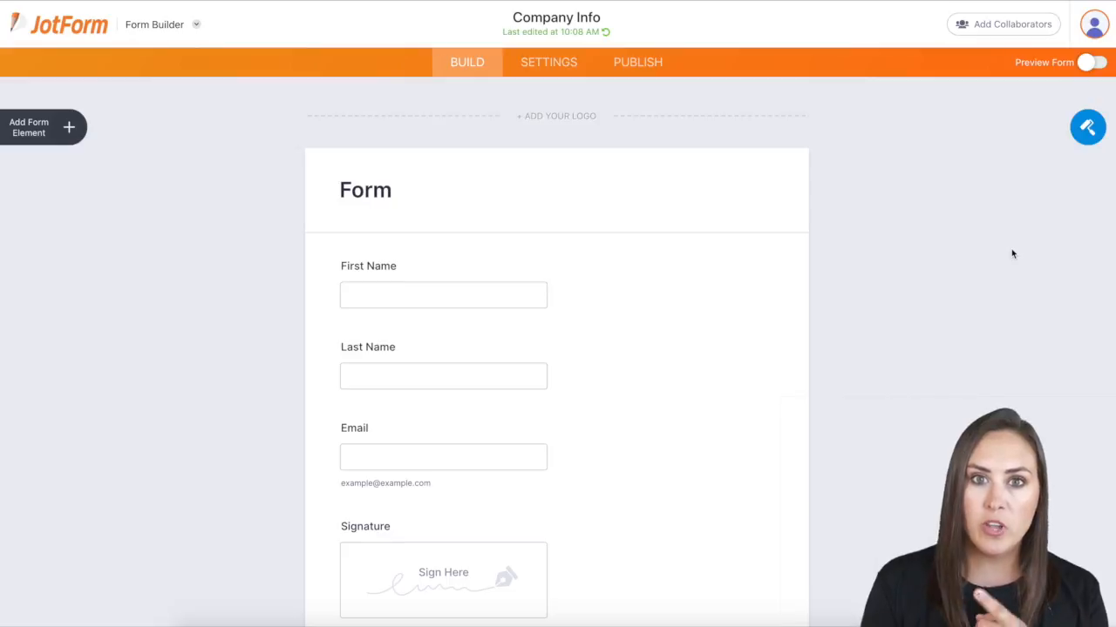
- Bring up the Form Designer and switch to its theme gallery with Default Theme current
click(1087, 127)
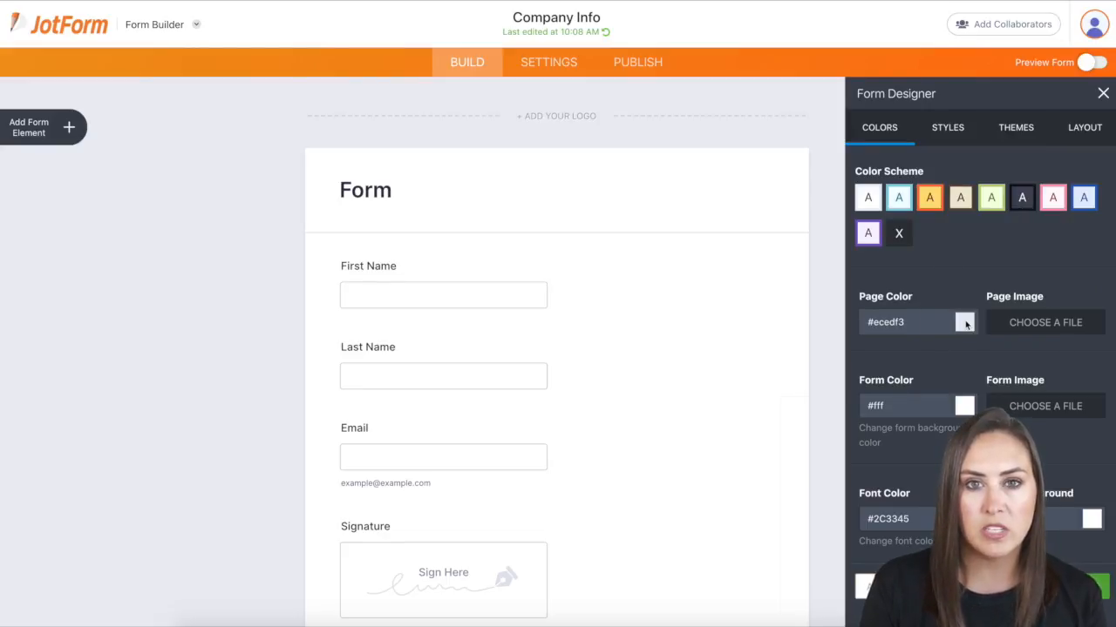
click(1016, 129)
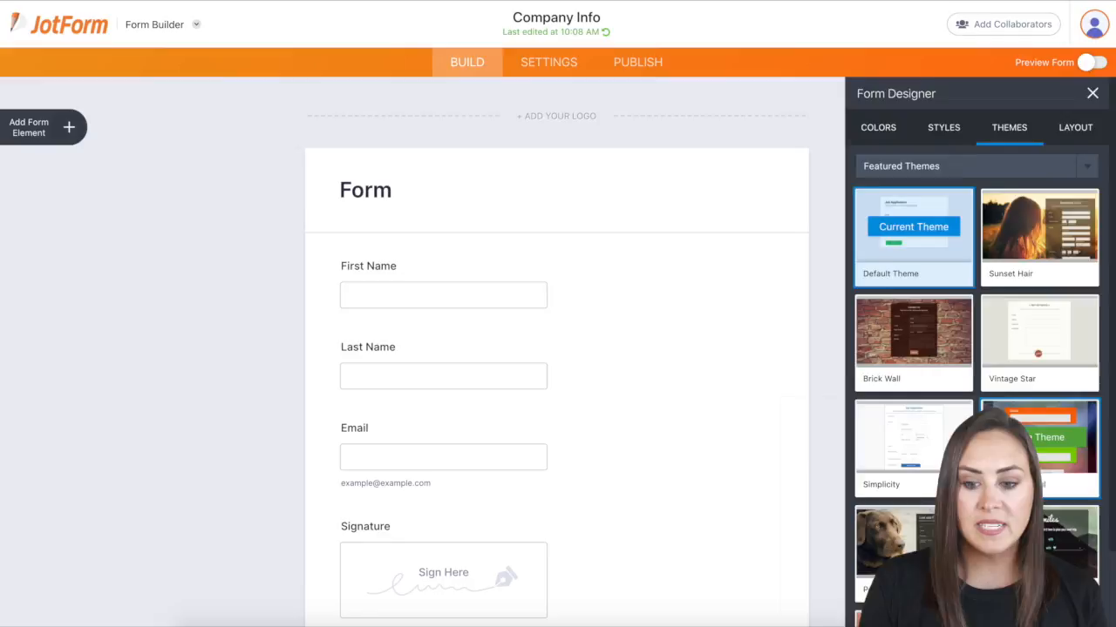
scroll(1037, 427, down, 2)
scroll(1037, 427, up, 2)
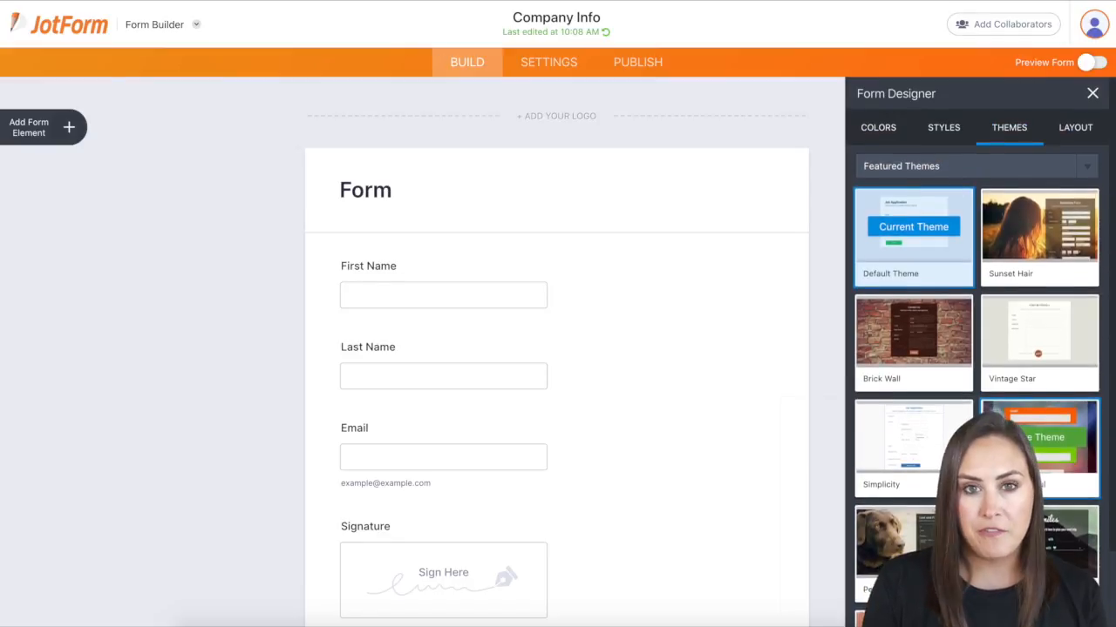
- Filter the gallery to Free Themes and apply Brick Wall to the form
click(1029, 170)
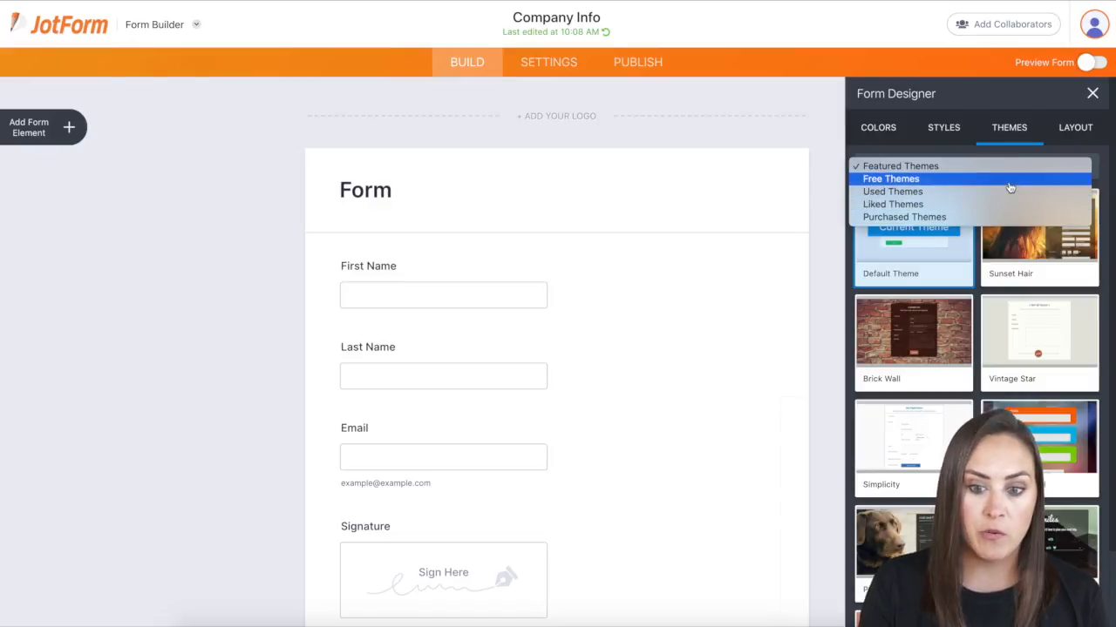
click(1009, 178)
scroll(976, 251, down, 1)
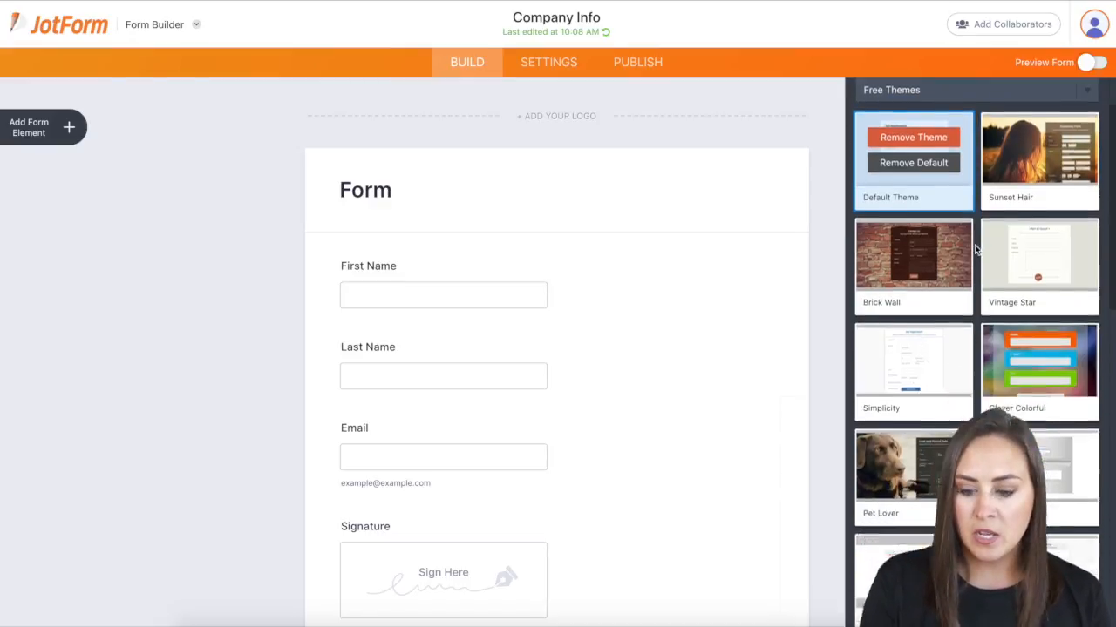
scroll(976, 250, down, 3)
scroll(976, 250, down, 2)
scroll(976, 250, down, 1)
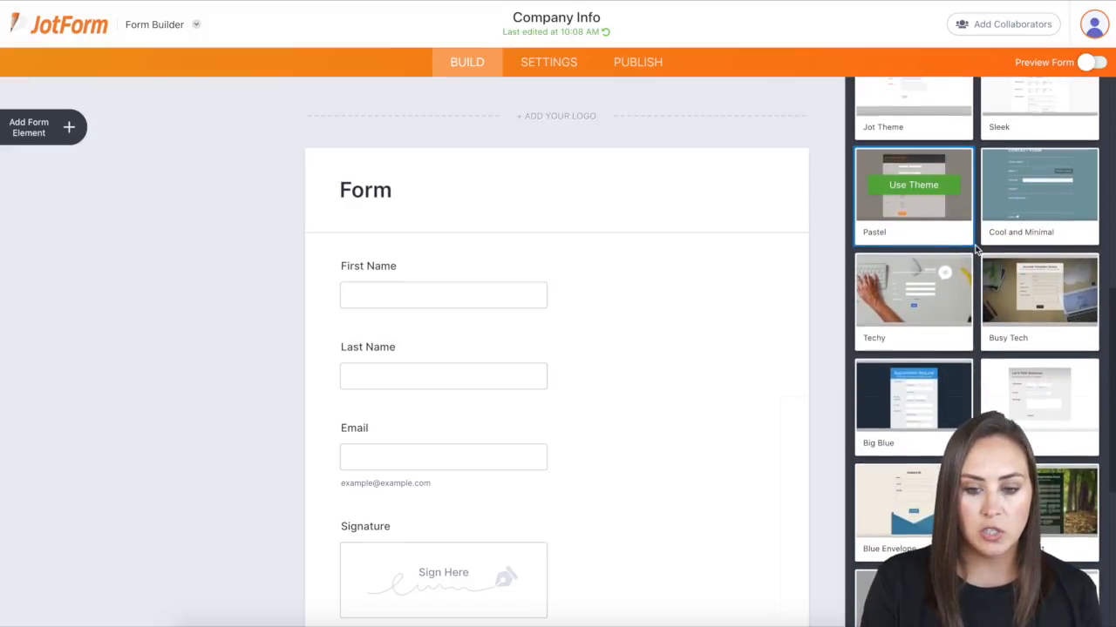
scroll(976, 251, up, 1)
scroll(976, 262, up, 2)
scroll(978, 348, up, 2)
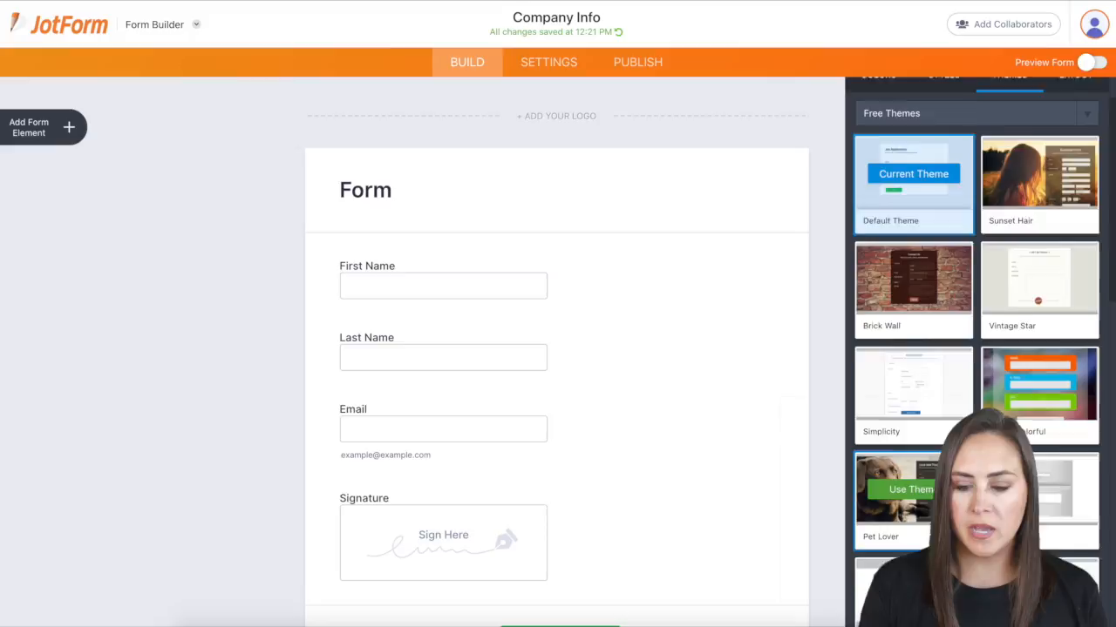
click(918, 305)
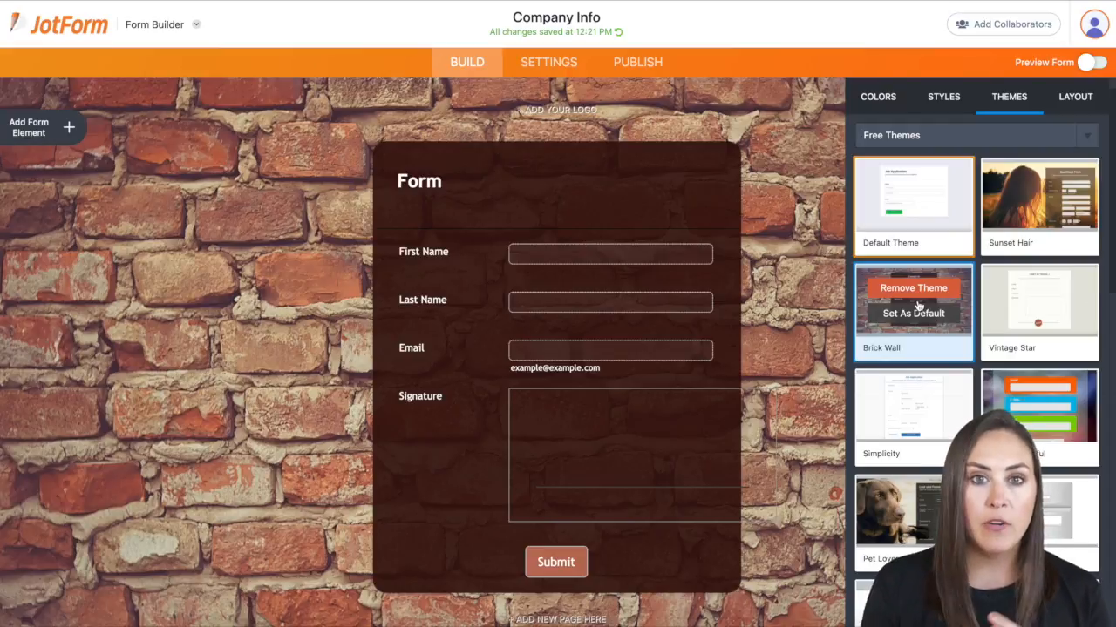
- Show the Brick Wall-styled form's colour settings, including its brick-wall page image
click(891, 101)
scroll(944, 311, down, 1)
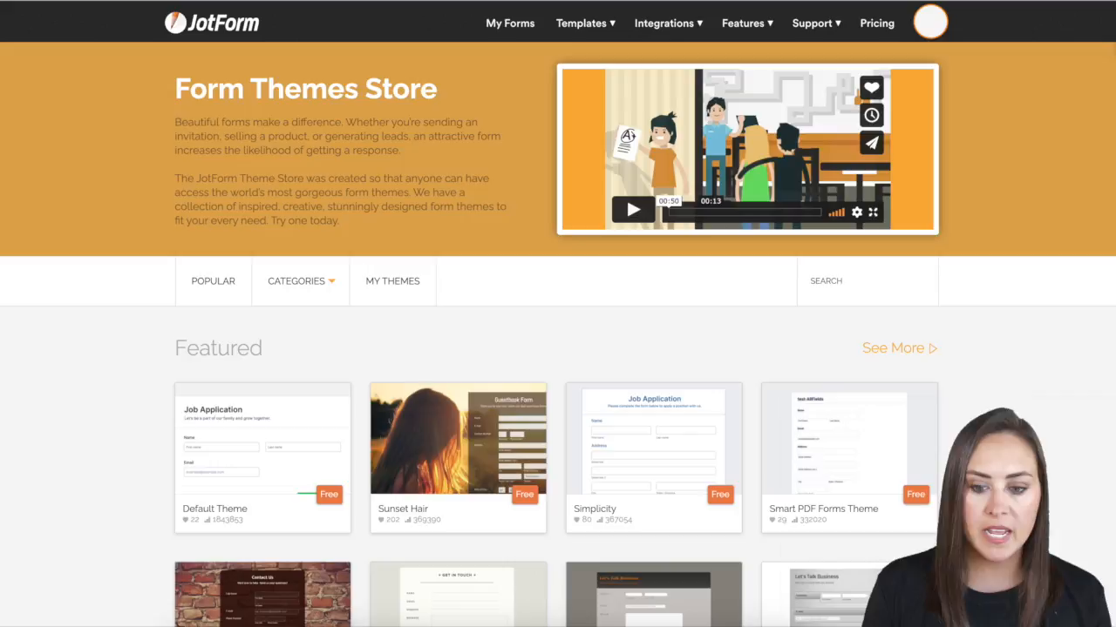
scroll(558, 349, down, 5)
scroll(558, 348, up, 5)
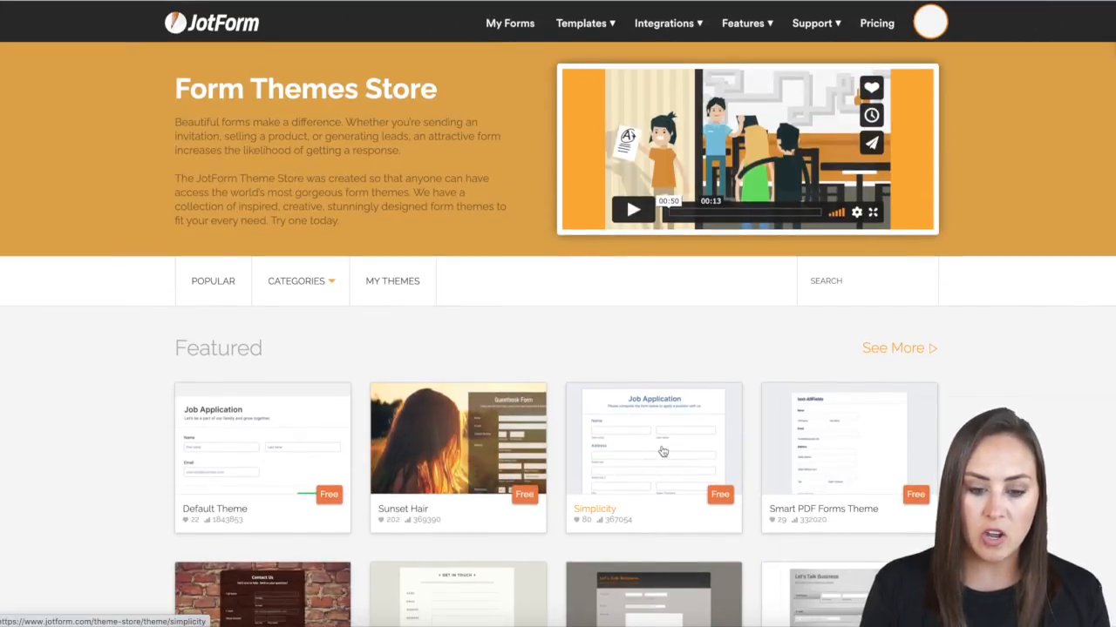
- Preview the Simplicity theme's details in the Themes Store and return to the featured listing
click(662, 451)
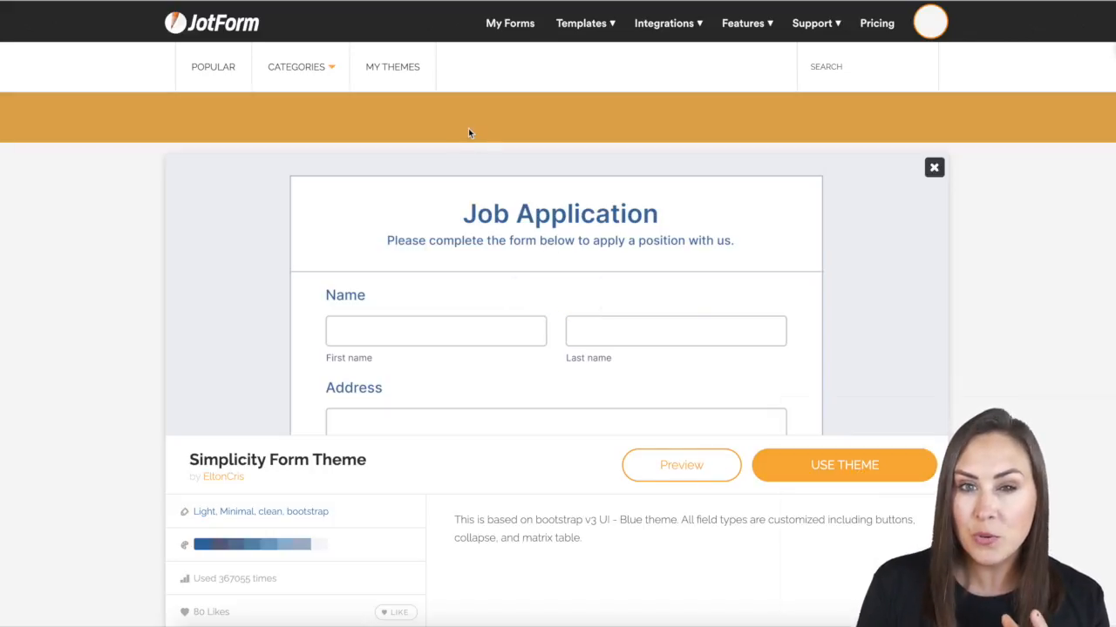
click(392, 77)
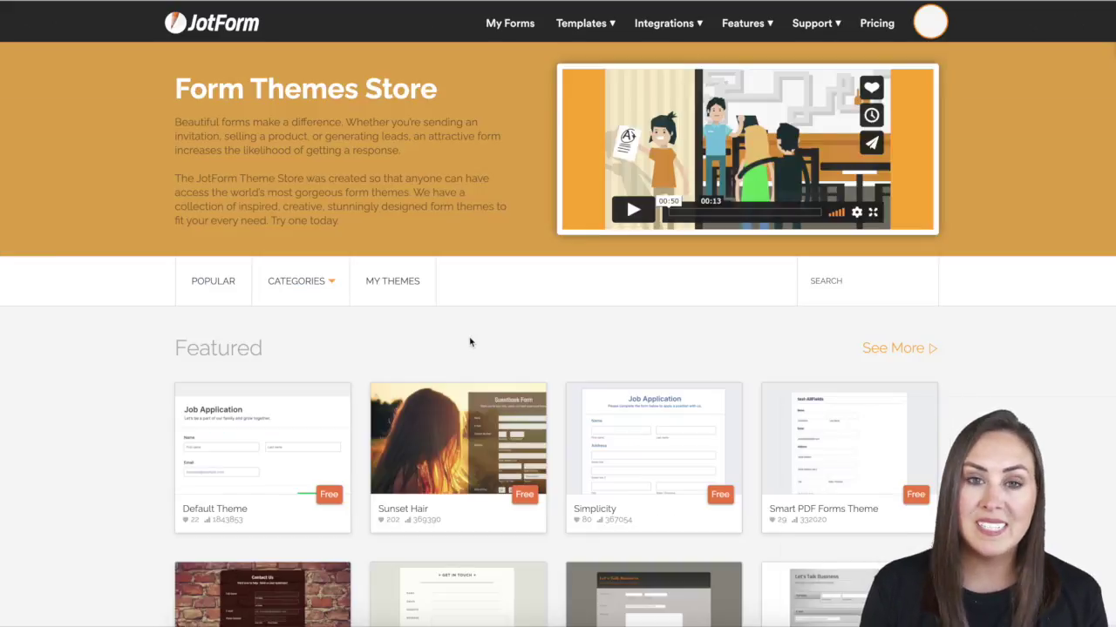
- Start a new custom theme from My Themes and look over the forms it could be based on
click(391, 290)
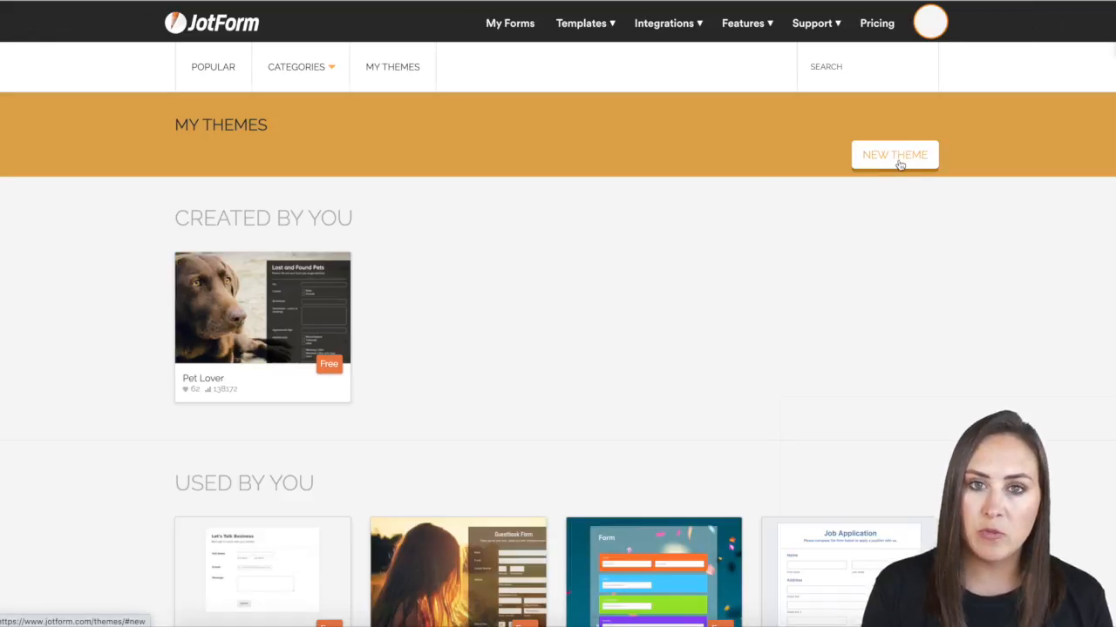
click(898, 161)
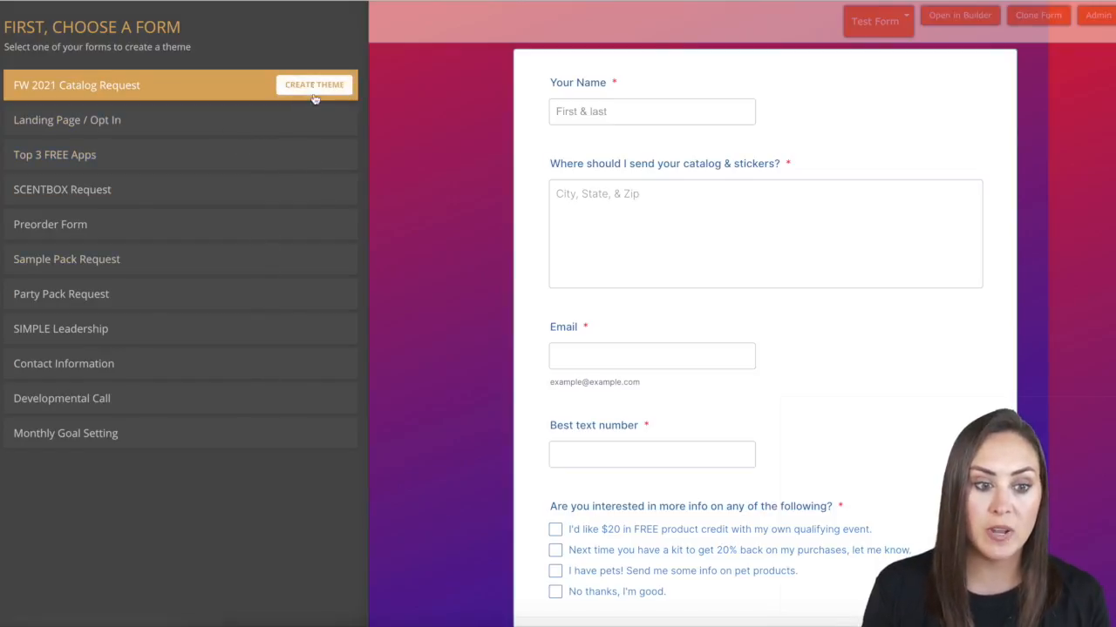
click(237, 119)
click(221, 161)
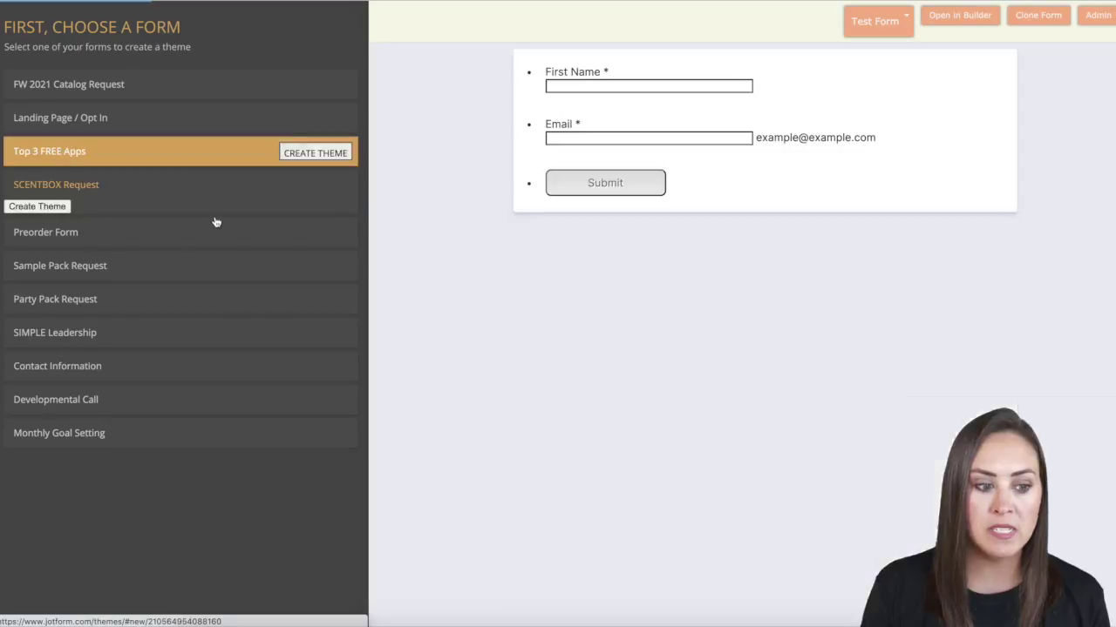
click(216, 222)
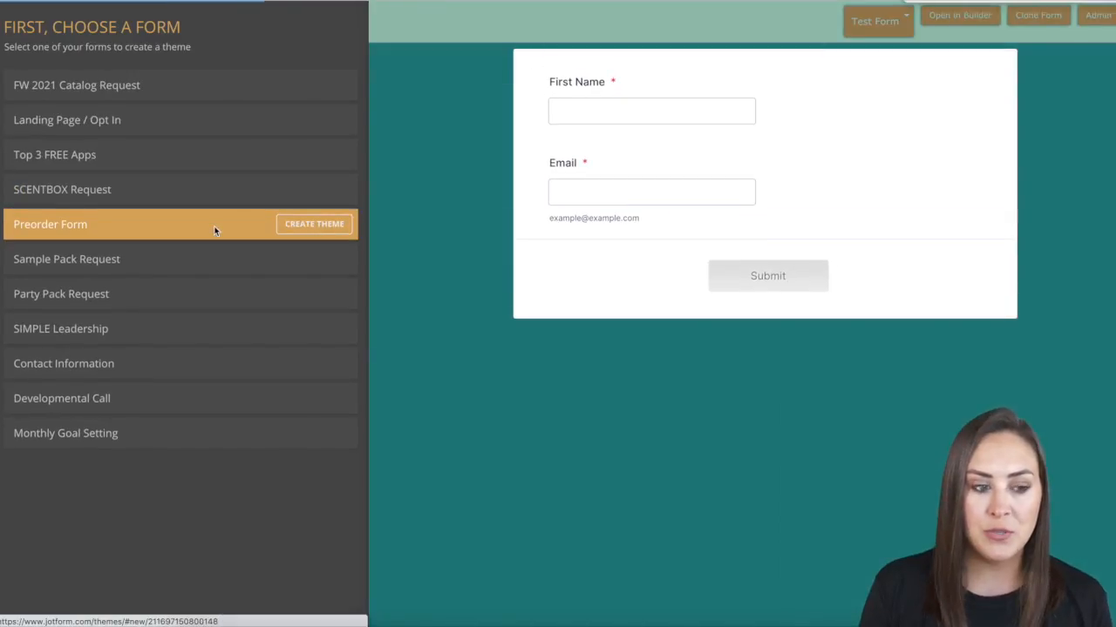
click(206, 80)
- Base the theme on FW 2021 Catalog Request, name it Colorful, set Show only to me, and save it
click(314, 85)
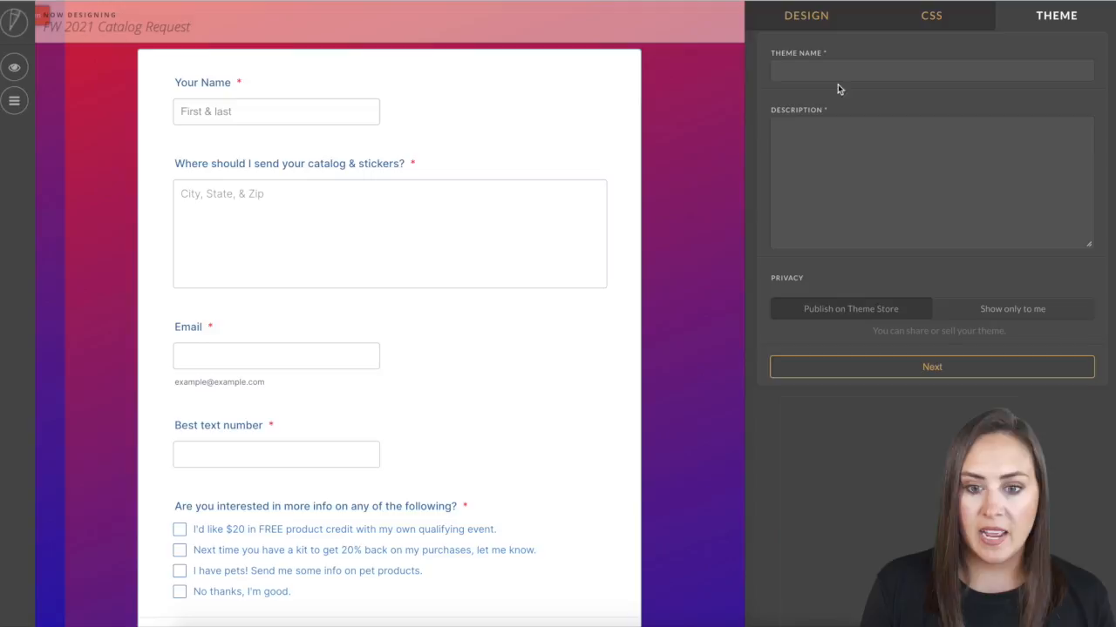
text(Colorful)
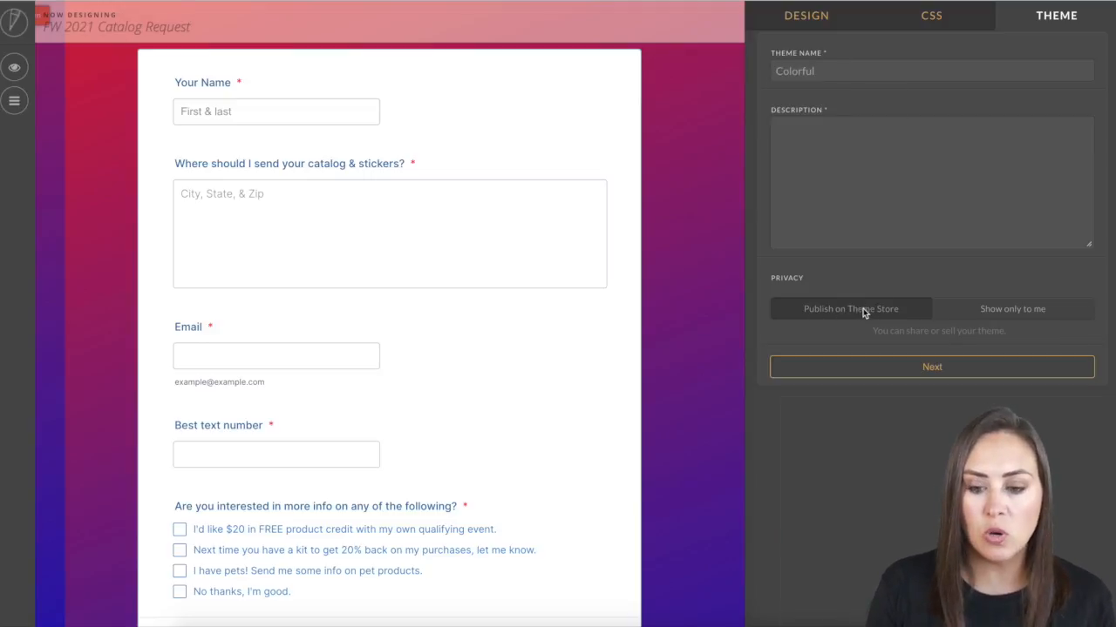
click(1026, 314)
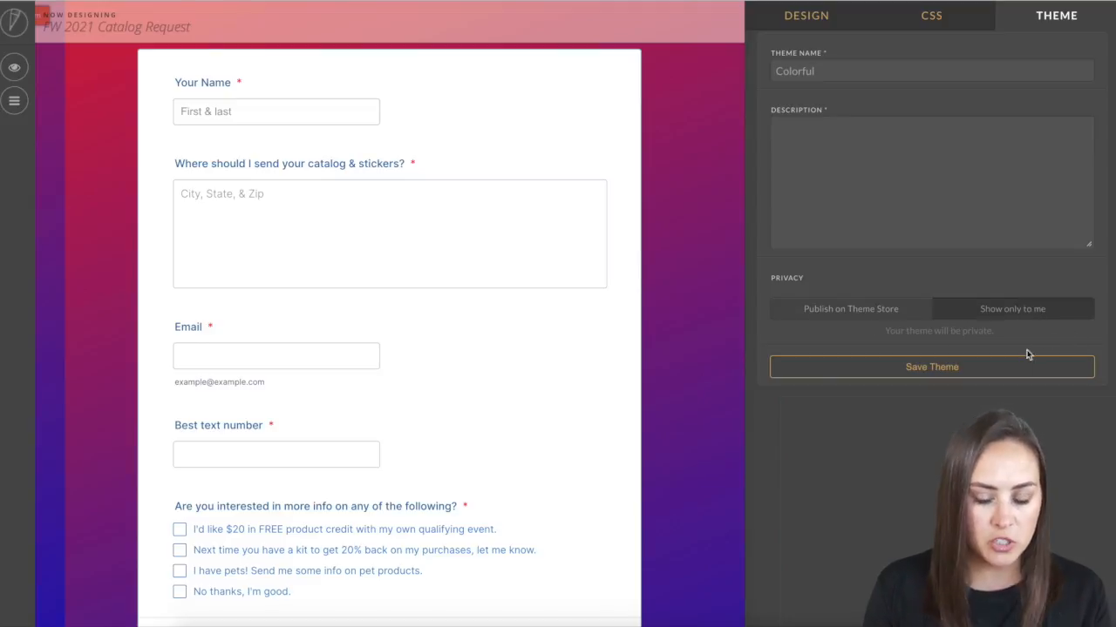
click(931, 367)
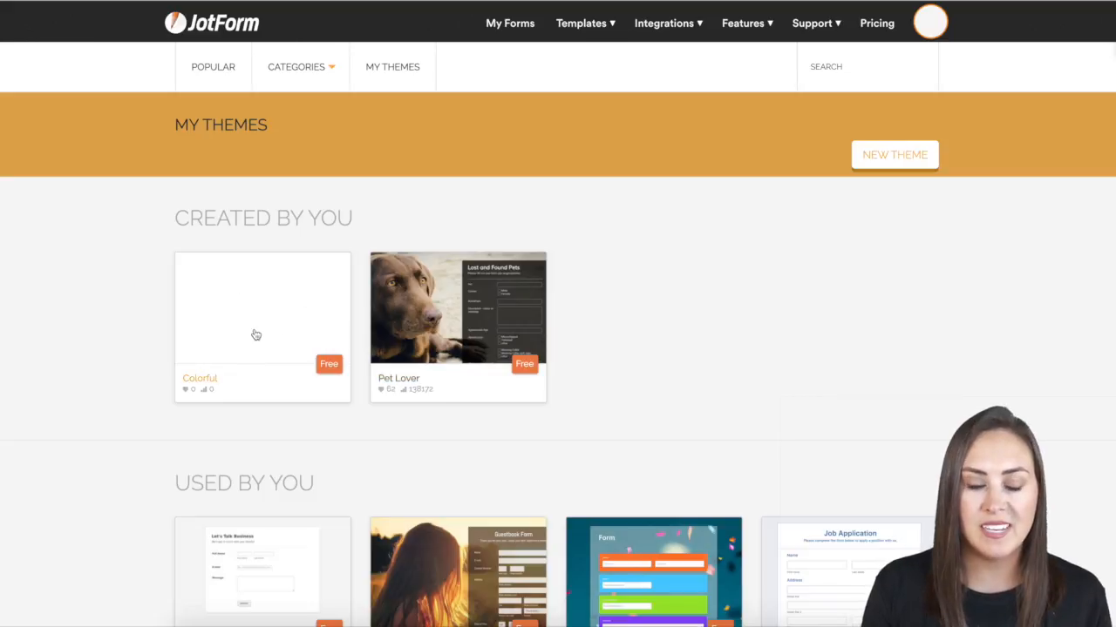
- Open the Colorful theme card and choose Use Theme to pick a form for it
click(255, 335)
click(872, 463)
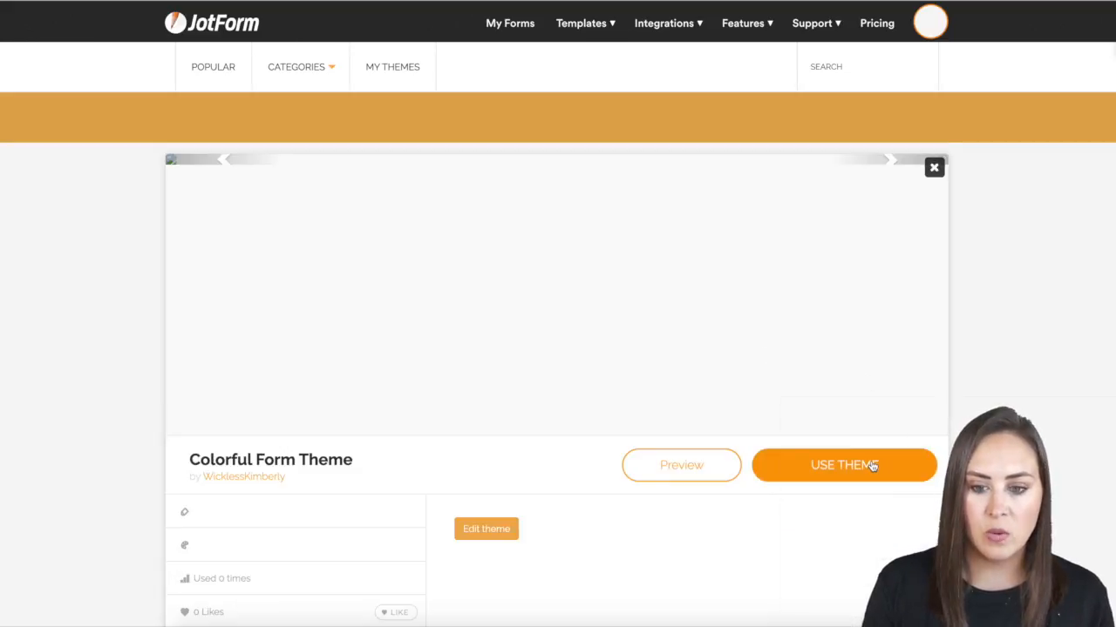